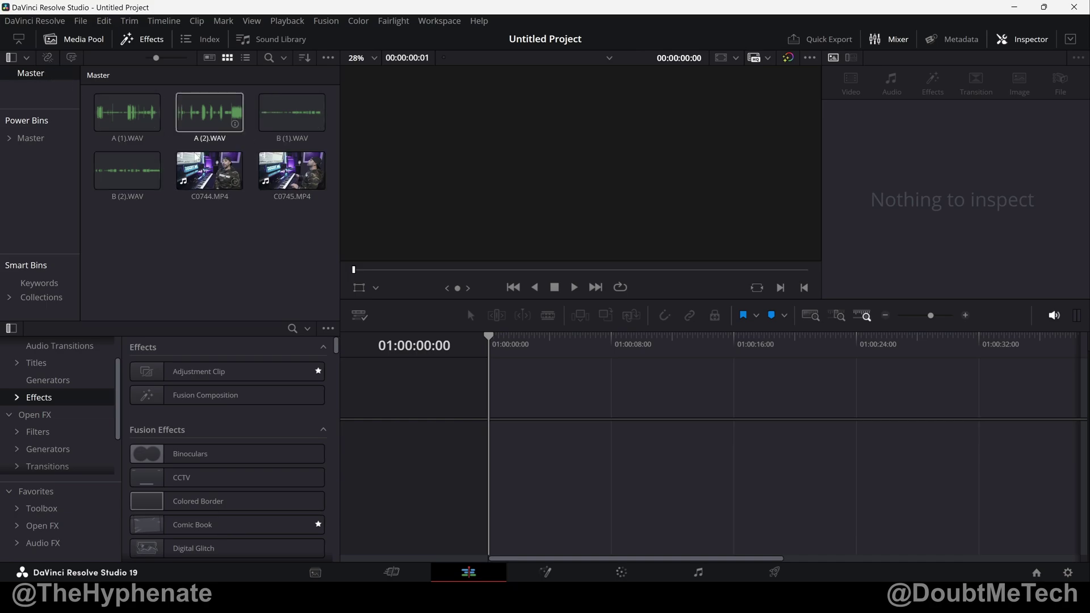
- Auto-sync the clips in the Master bin by waveform on channel 1, retaining the embedded audio
{"action": "right_click", "coordinate": [184, 217]}
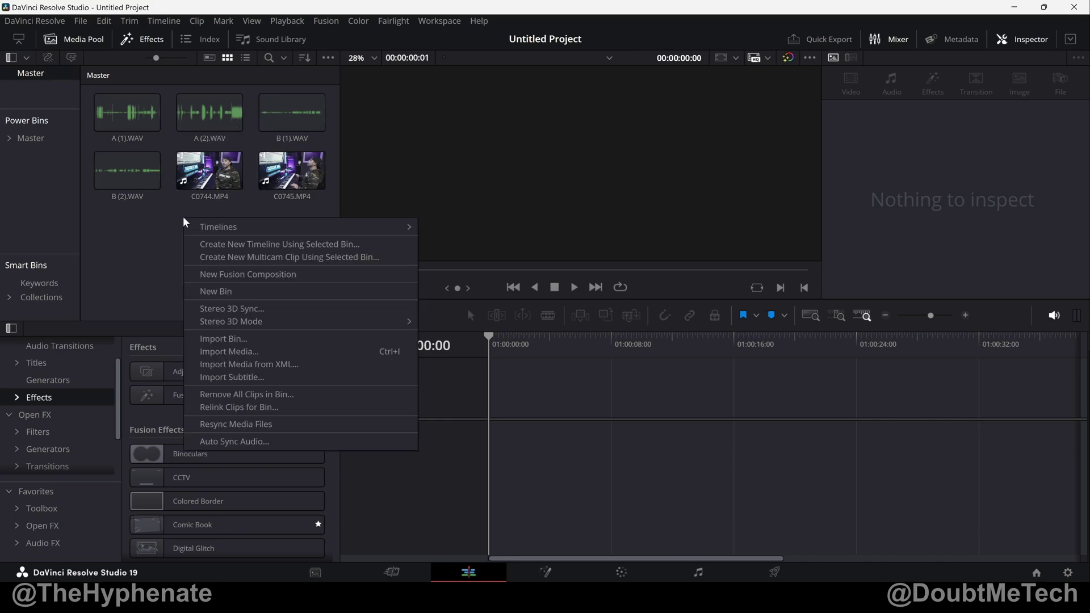
{"action": "left_click", "coordinate": [245, 441]}
{"action": "left_click", "coordinate": [516, 239]}
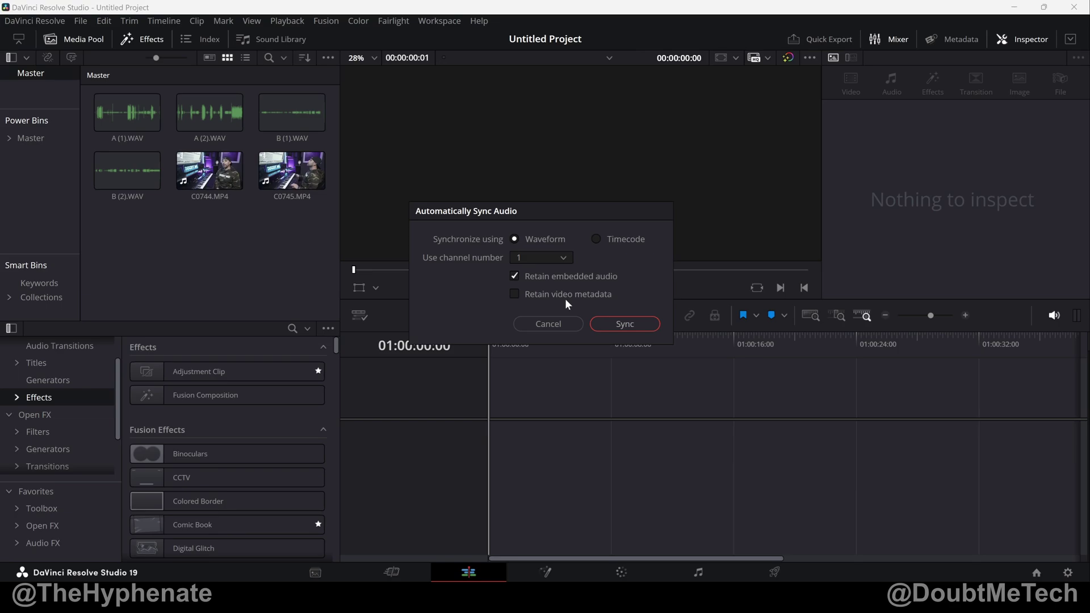
{"action": "left_click", "coordinate": [632, 323]}
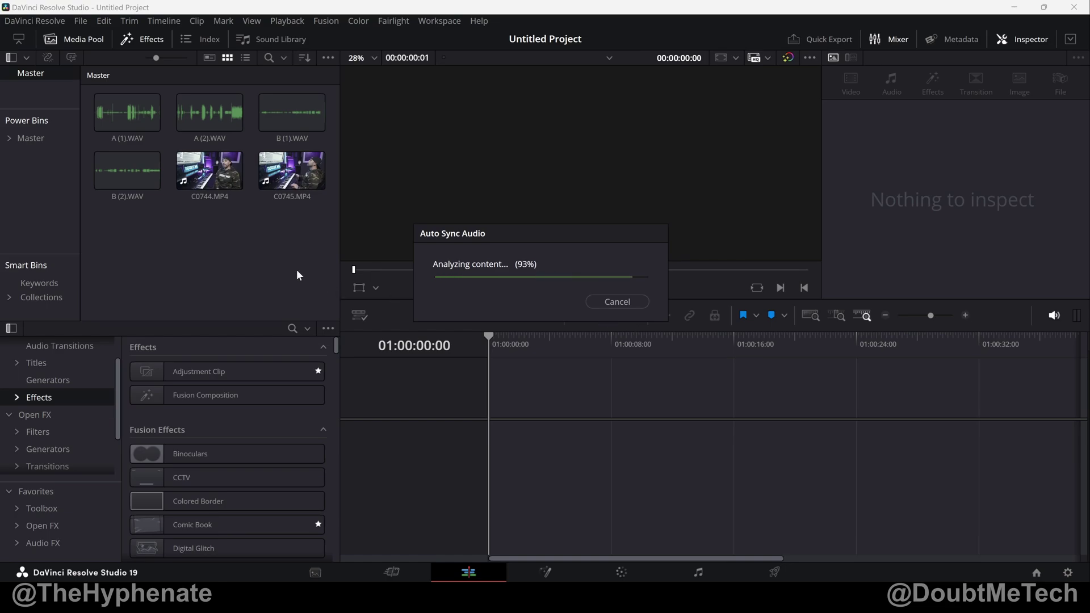
- Create a timeline from C0744.MP4 with its embedded and synced audio, and delete that timeline
{"action": "left_click", "coordinate": [210, 170]}
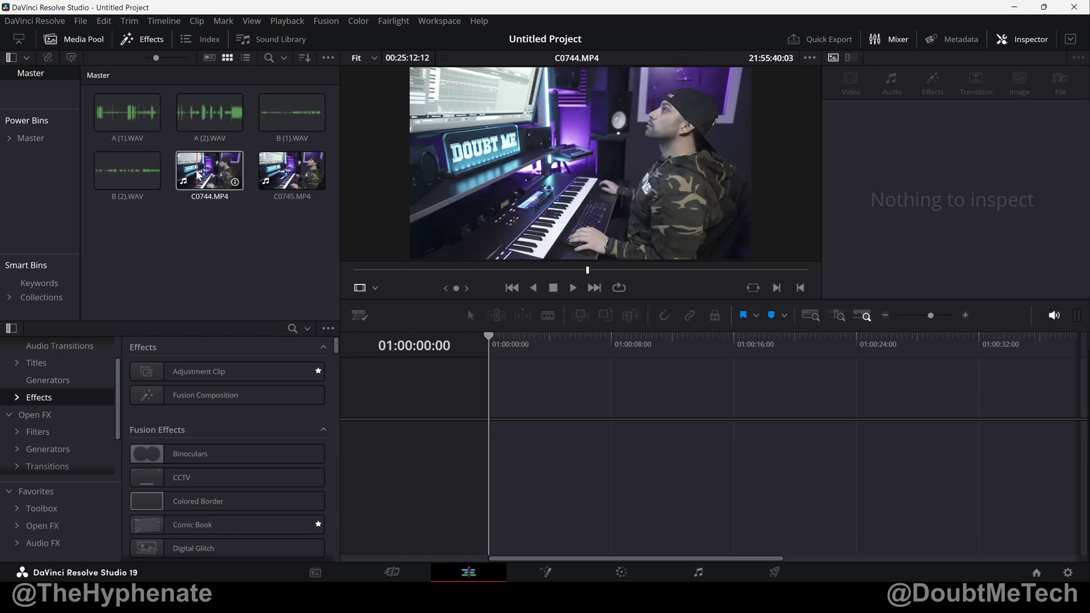
{"action": "left_click_drag", "start_coordinate": [209, 170], "coordinate": [491, 436]}
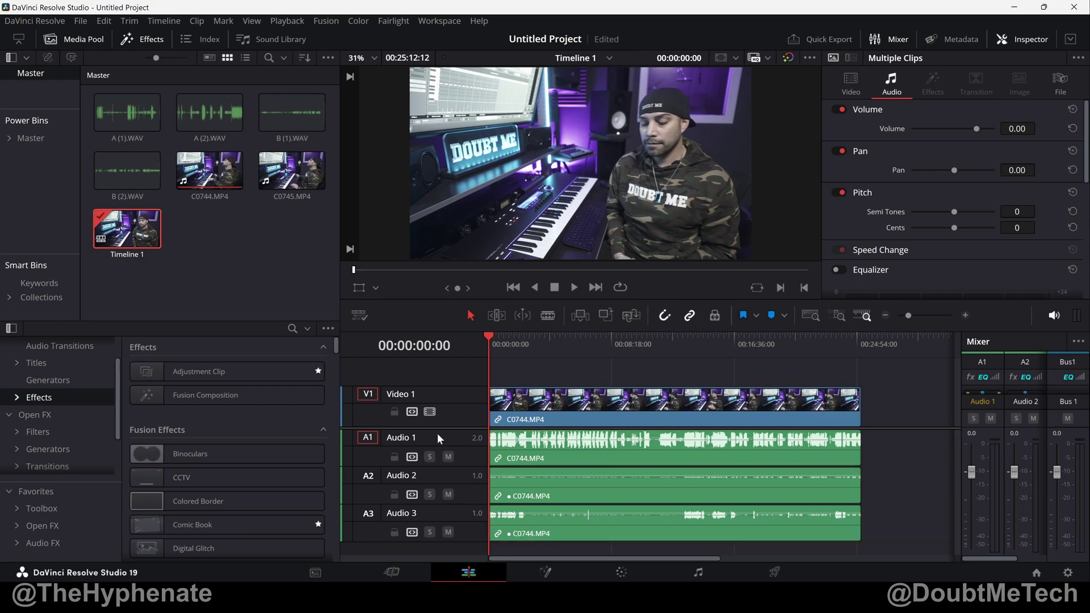
{"action": "left_click", "coordinate": [649, 452]}
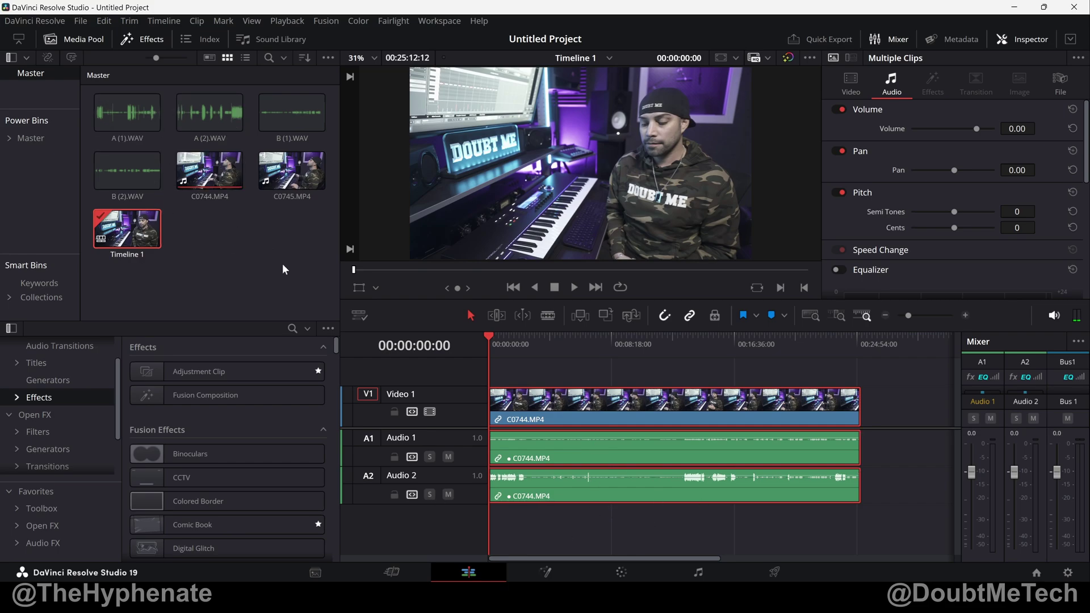
{"action": "key", "text": "Delete"}
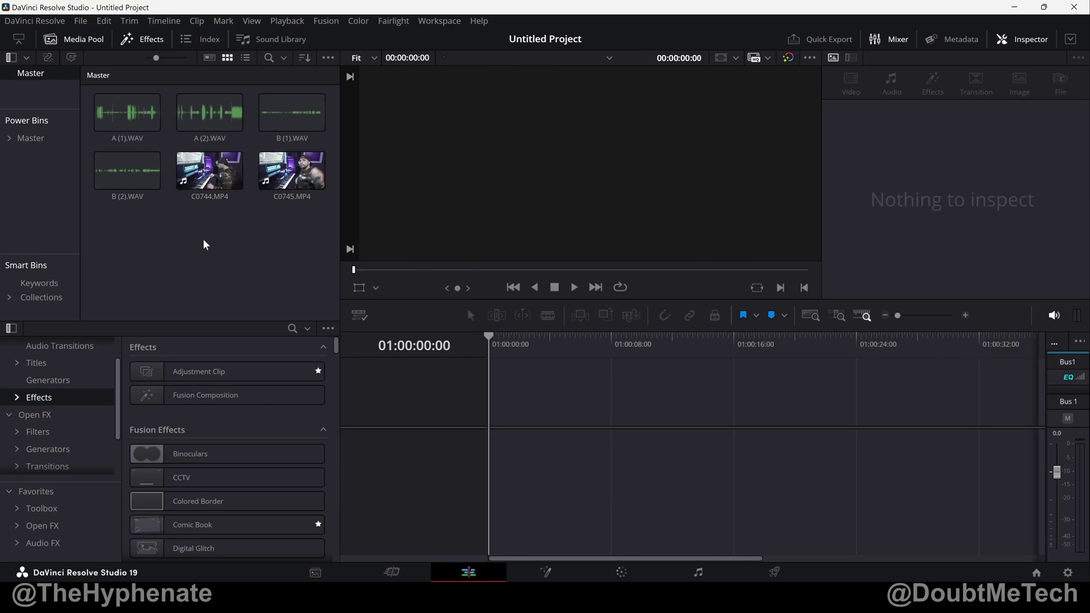
- Auto-sync the bin's clips by waveform on channel 1 without retaining embedded audio, and place C0744.MP4 on a new timeline
{"action": "right_click", "coordinate": [192, 222]}
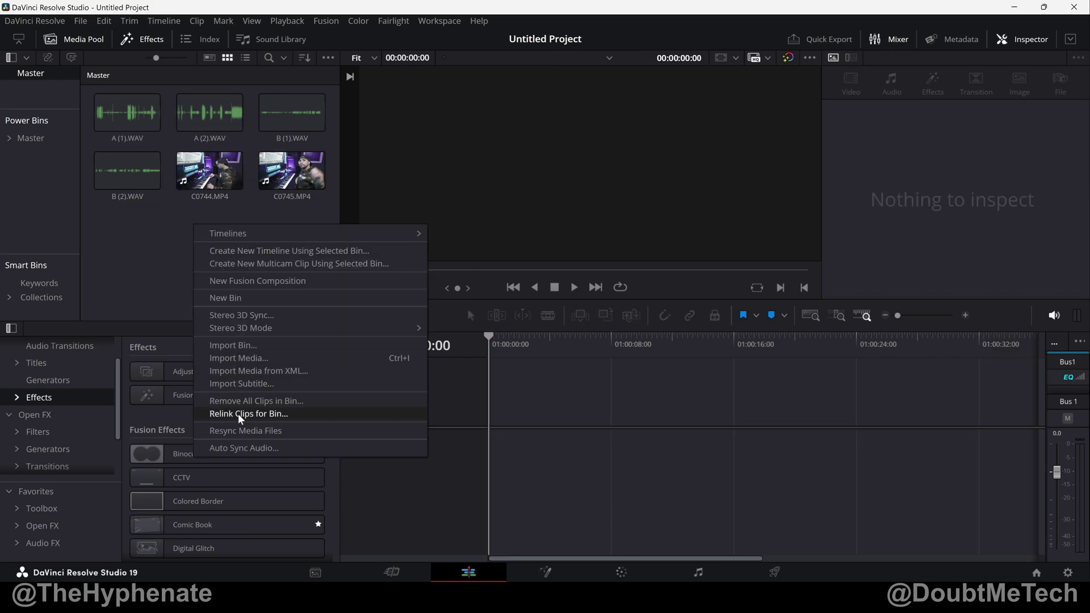
{"action": "left_click", "coordinate": [248, 448]}
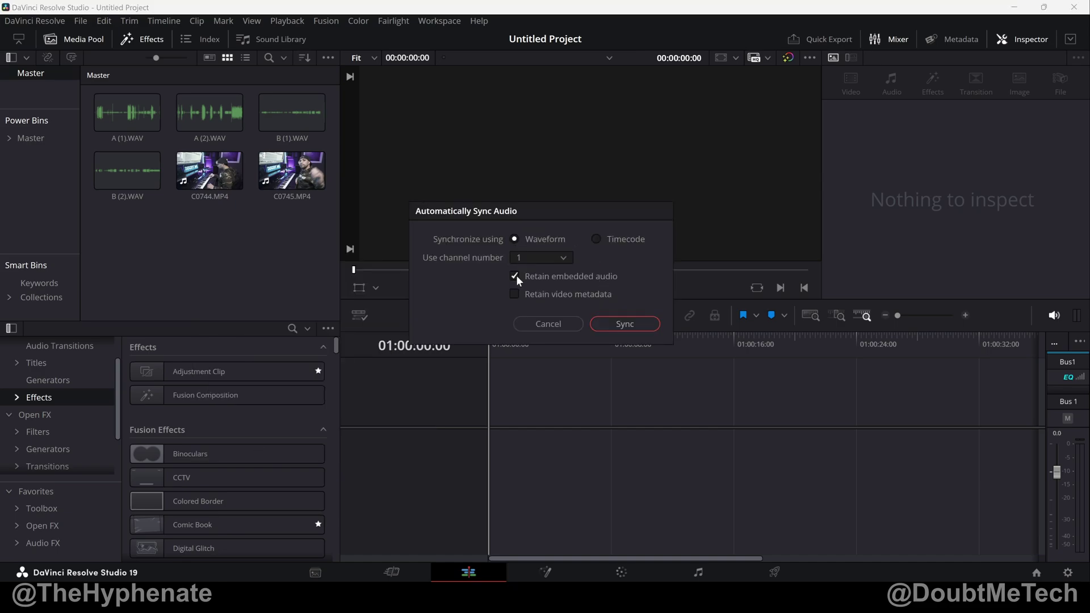
{"action": "left_click", "coordinate": [642, 325]}
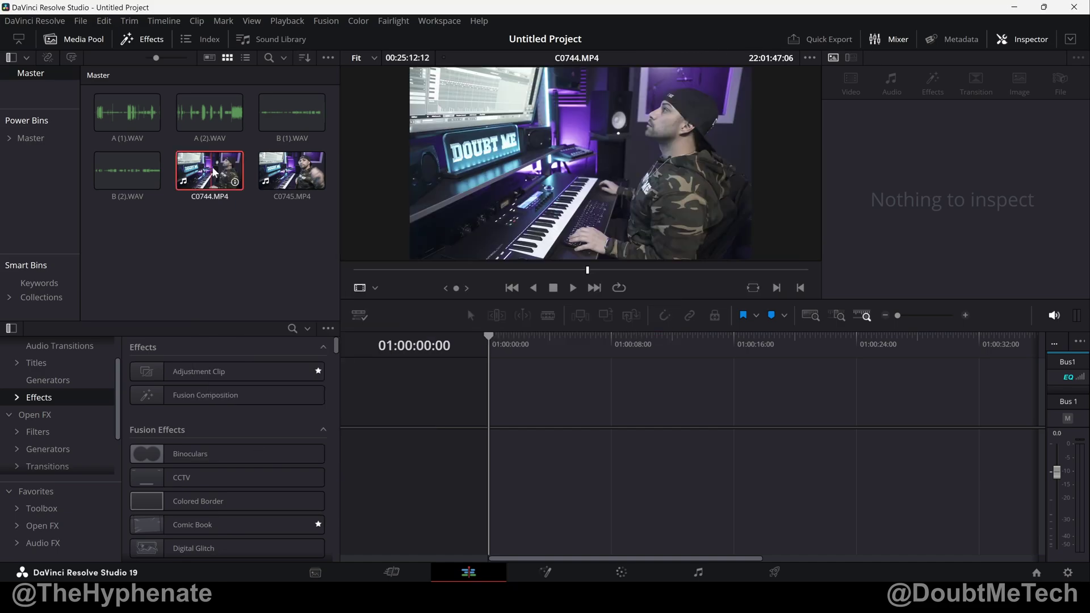
{"action": "left_click_drag", "start_coordinate": [211, 171], "coordinate": [495, 427]}
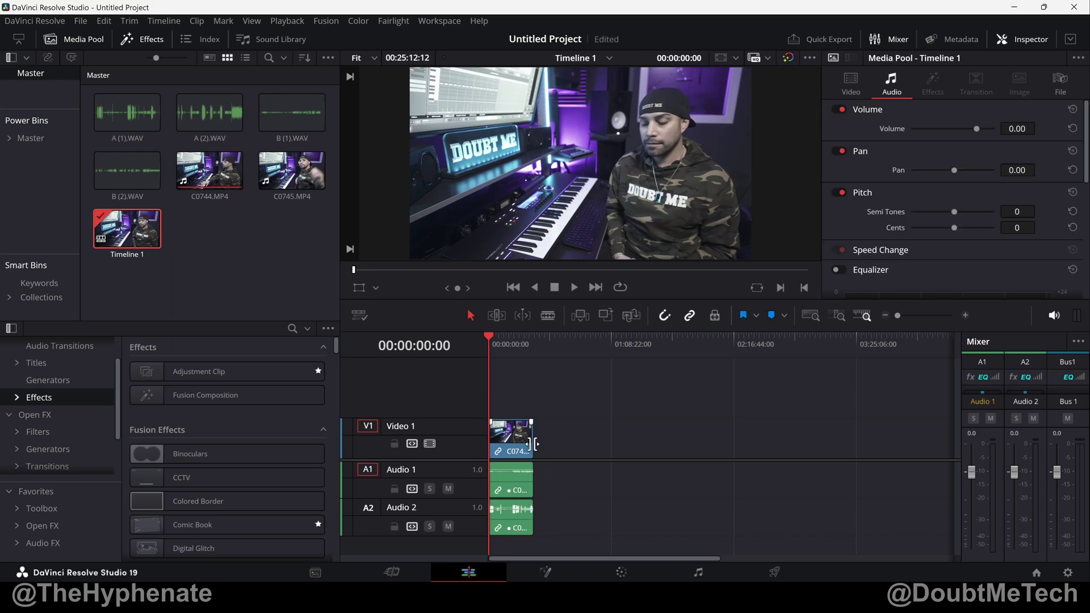
{"action": "left_click", "coordinate": [578, 482]}
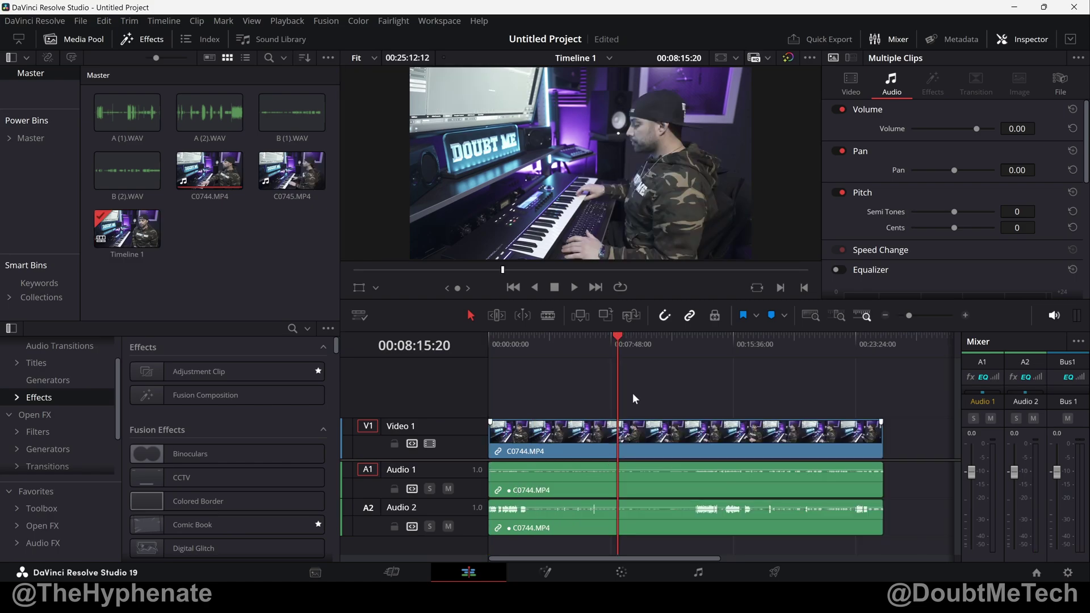
- Try normalizing the audio levels of C0744.MP4 while its clips are still linked, and undo it
{"action": "left_click", "coordinate": [672, 483]}
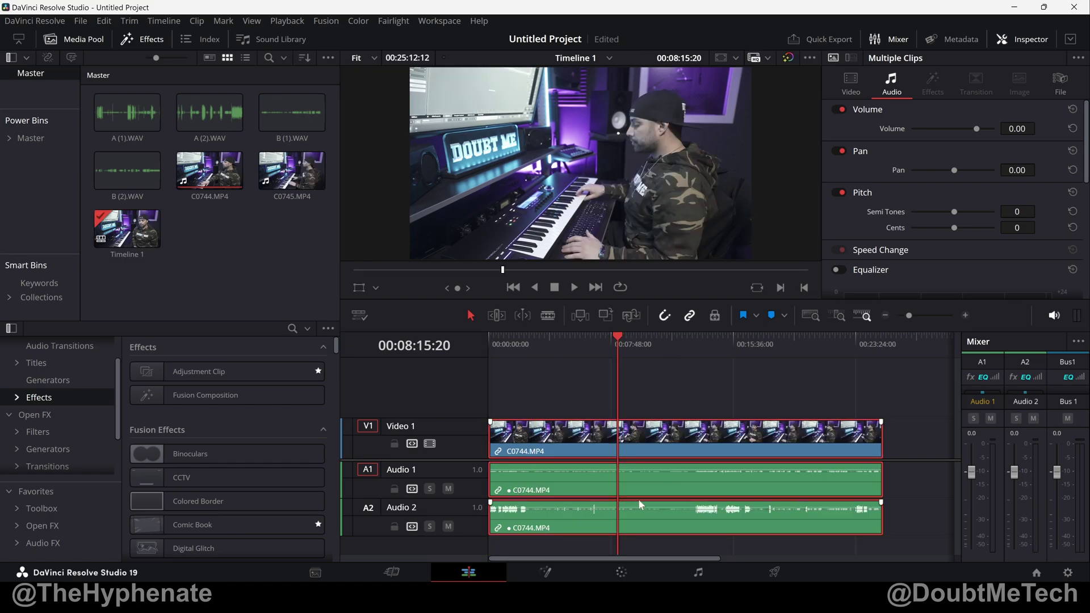
{"action": "right_click", "coordinate": [683, 486]}
{"action": "left_click", "coordinate": [737, 352]}
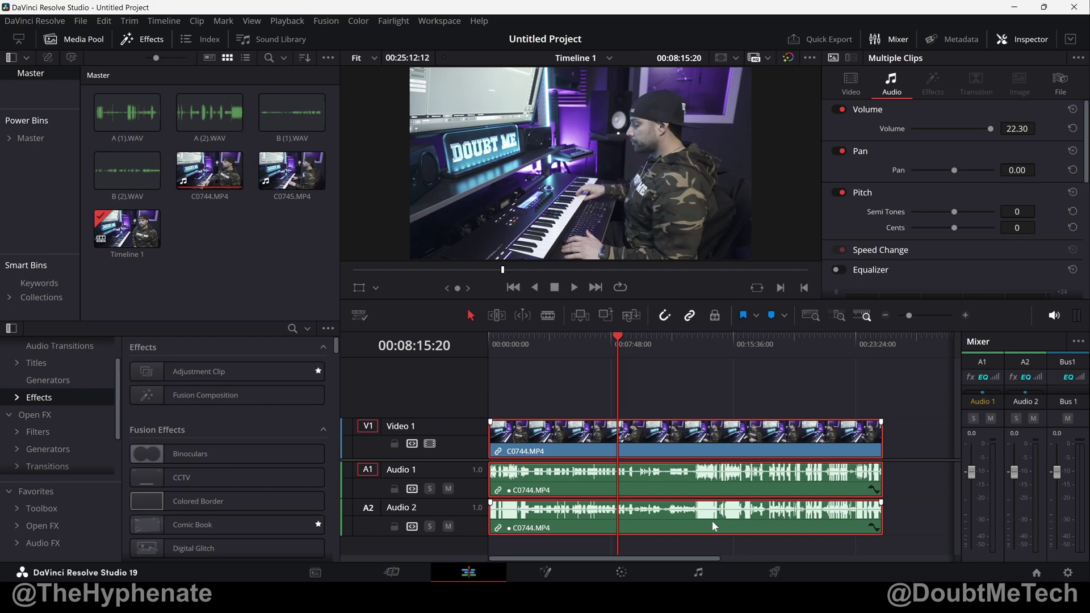
{"action": "key", "text": "ctrl+z"}
- Unlink C0744.MP4's video from its two synced audio clips and check that each can be selected separately
{"action": "left_click", "coordinate": [710, 517]}
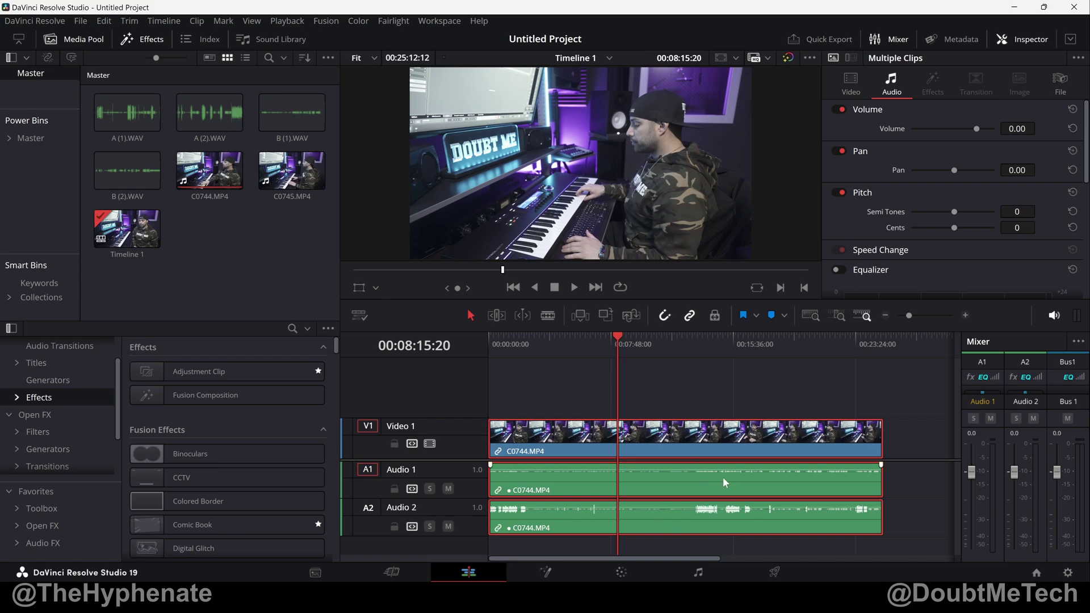
{"action": "key", "text": "ctrl+alt+l"}
{"action": "left_click", "coordinate": [916, 487]}
{"action": "left_click", "coordinate": [842, 442]}
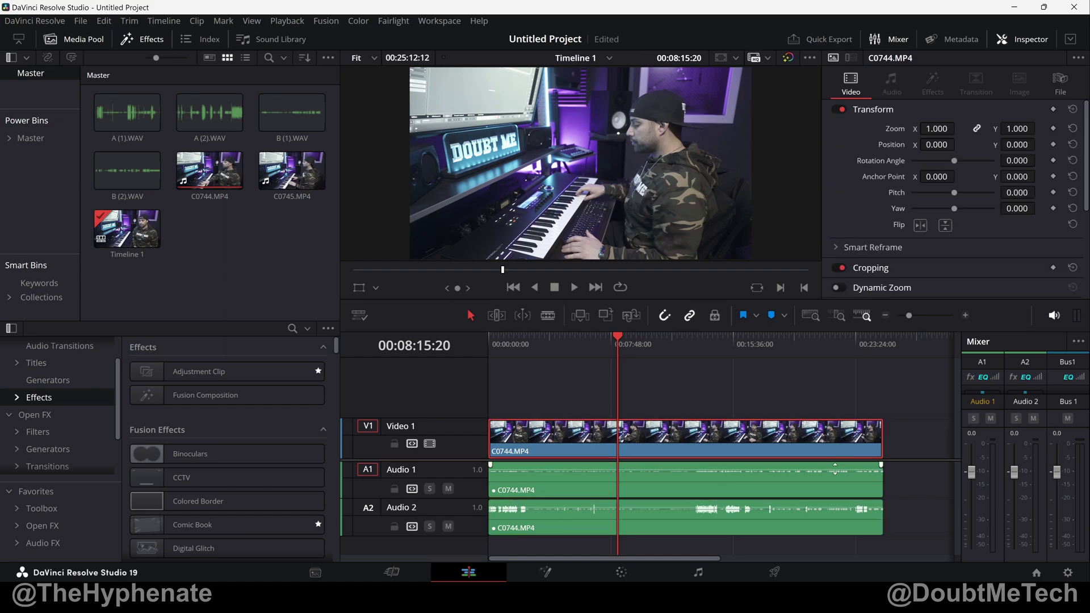
{"action": "left_click", "coordinate": [830, 480]}
{"action": "left_click", "coordinate": [918, 529]}
- Normalize both unlinked audio clips of C0744.MP4 in True Peak mode to -2.0 dBTP with independent levels
{"action": "left_click_drag", "start_coordinate": [918, 529], "coordinate": [672, 485]}
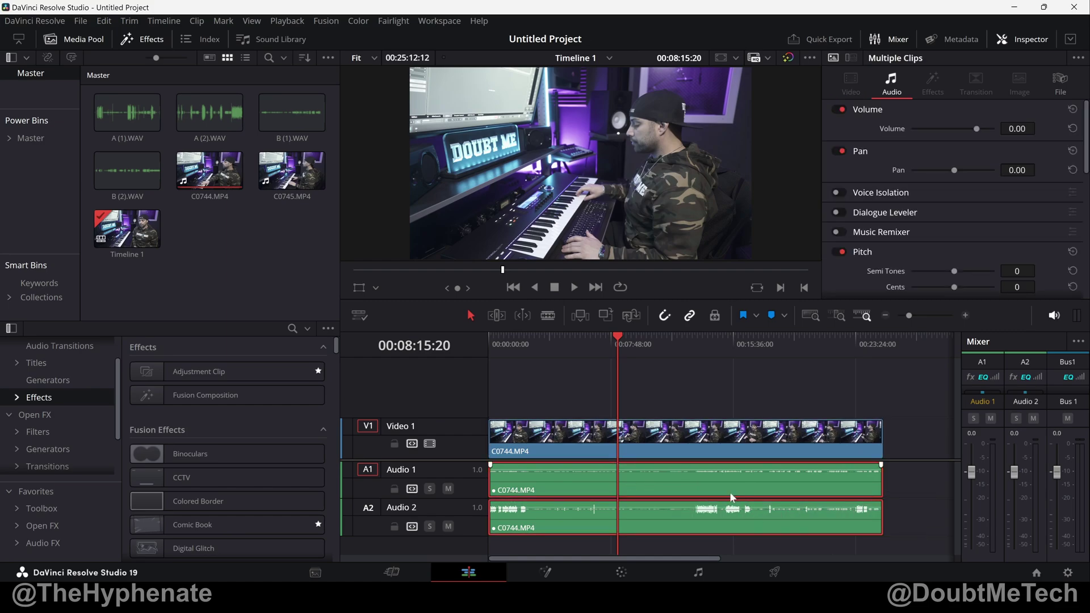
{"action": "right_click", "coordinate": [682, 478]}
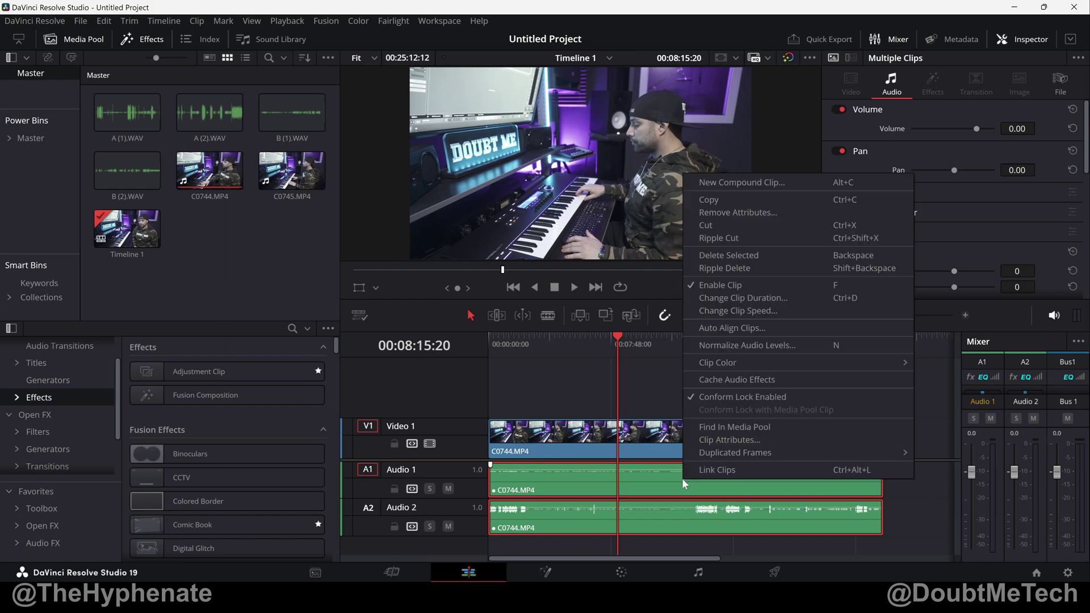
{"action": "left_click", "coordinate": [754, 345]}
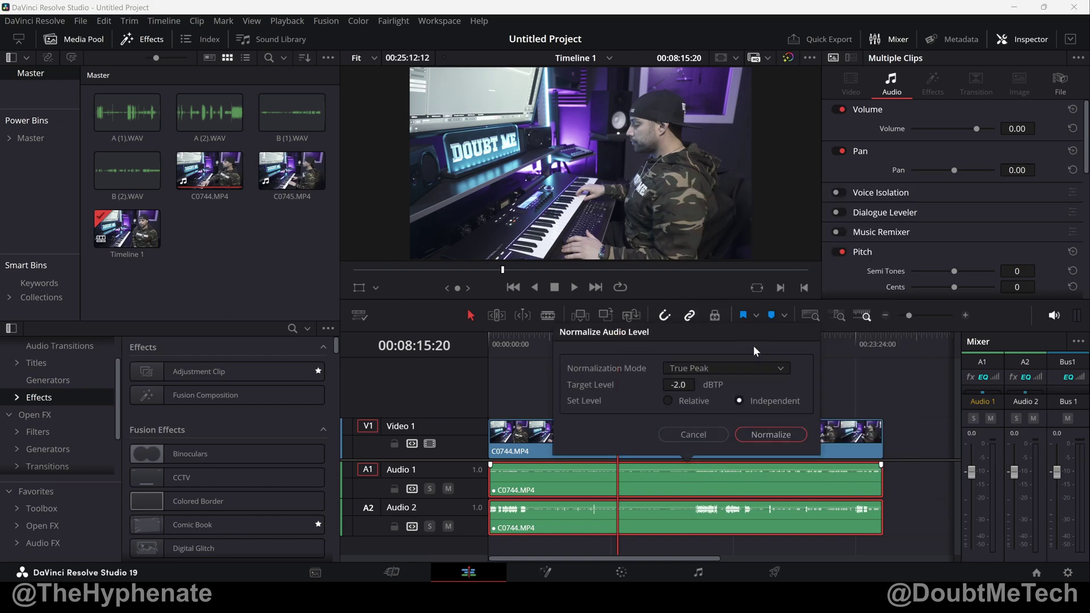
{"action": "left_click", "coordinate": [766, 434]}
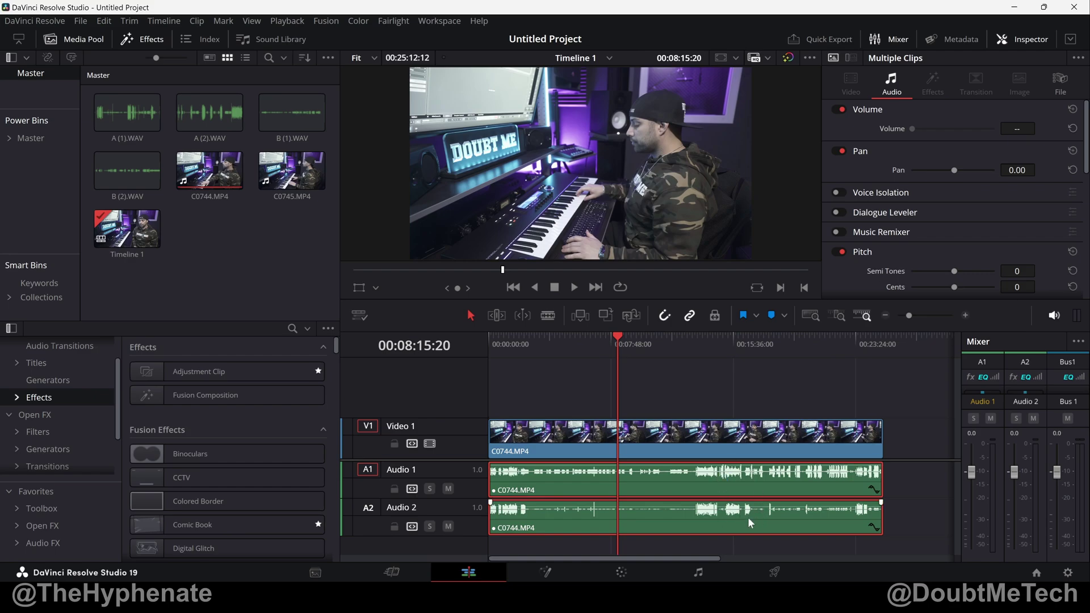
- Relink the video clip C0744.MP4 with its two normalized audio clips
{"action": "left_click", "coordinate": [925, 530]}
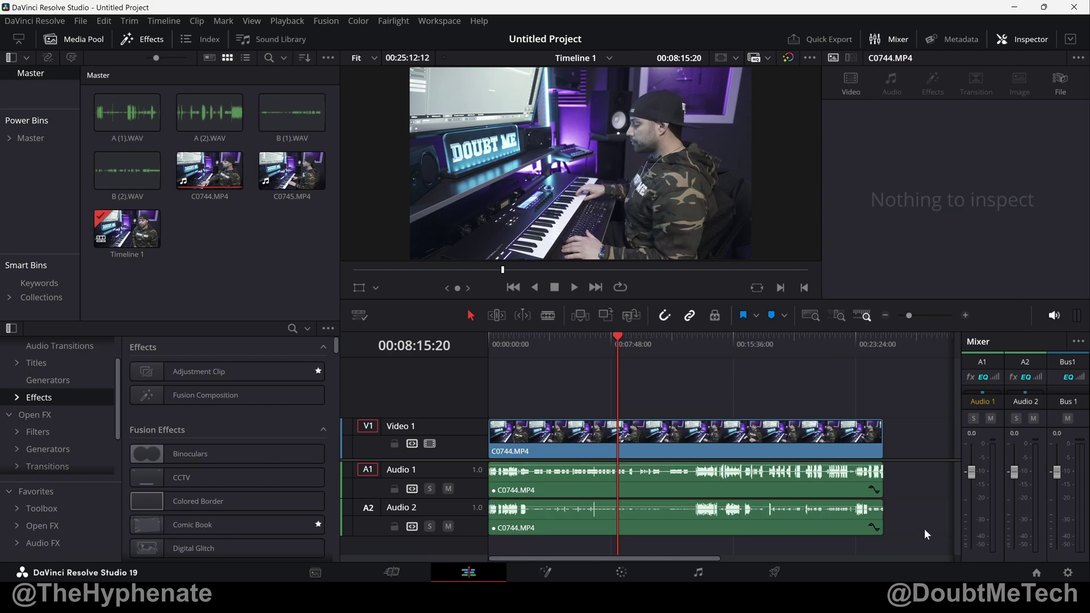
{"action": "left_click_drag", "start_coordinate": [925, 530], "coordinate": [764, 431]}
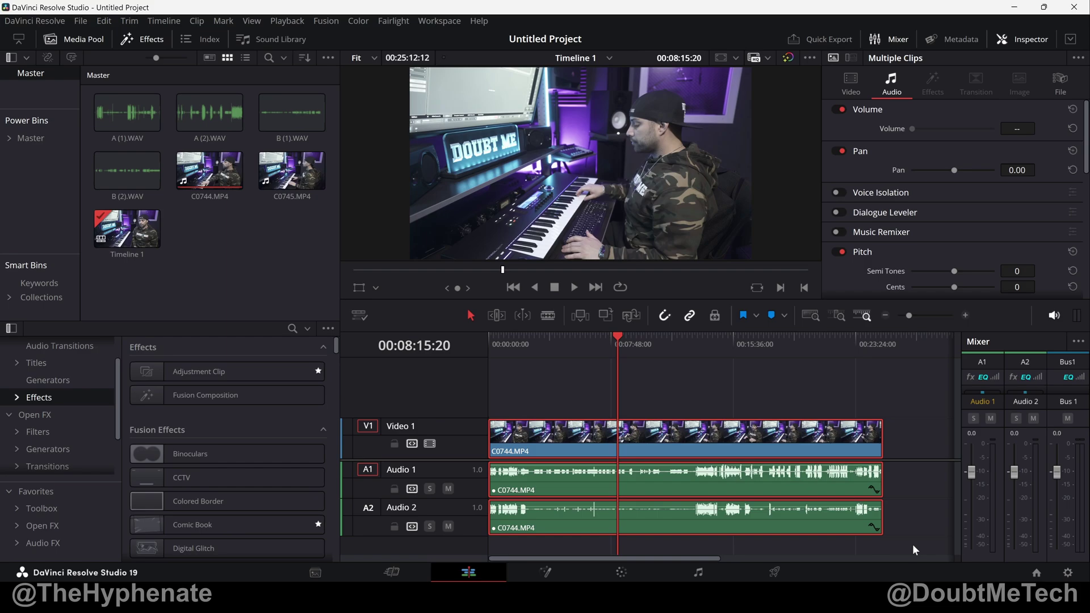
{"action": "key", "text": "ctrl+alt+l"}
{"action": "mouse_move", "coordinate": [713, 434]}
{"action": "left_mouse_down"}
{"action": "mouse_move", "coordinate": [752, 436]}
{"action": "mouse_move", "coordinate": [697, 432]}
{"action": "left_mouse_up"}
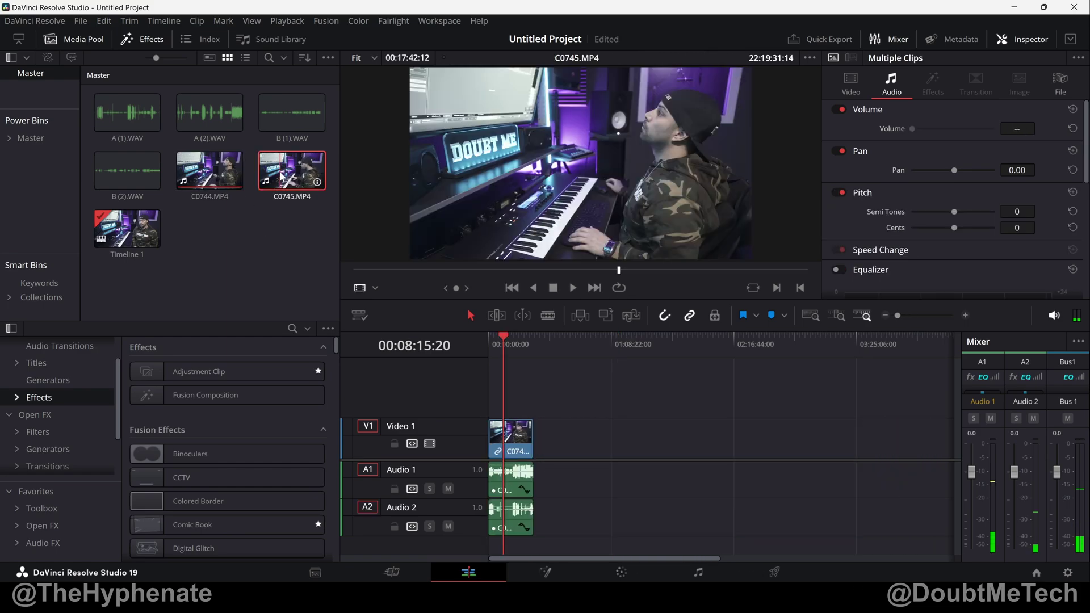
- Place C0745.MP4 with its synced audio on the timeline after C0744.MP4, leaving a gap between them
{"action": "left_click_drag", "start_coordinate": [286, 176], "coordinate": [568, 448]}
{"action": "left_click", "coordinate": [575, 343]}
{"action": "scroll", "coordinate": [576, 343], "scroll_direction": "up", "scroll_amount": 5}
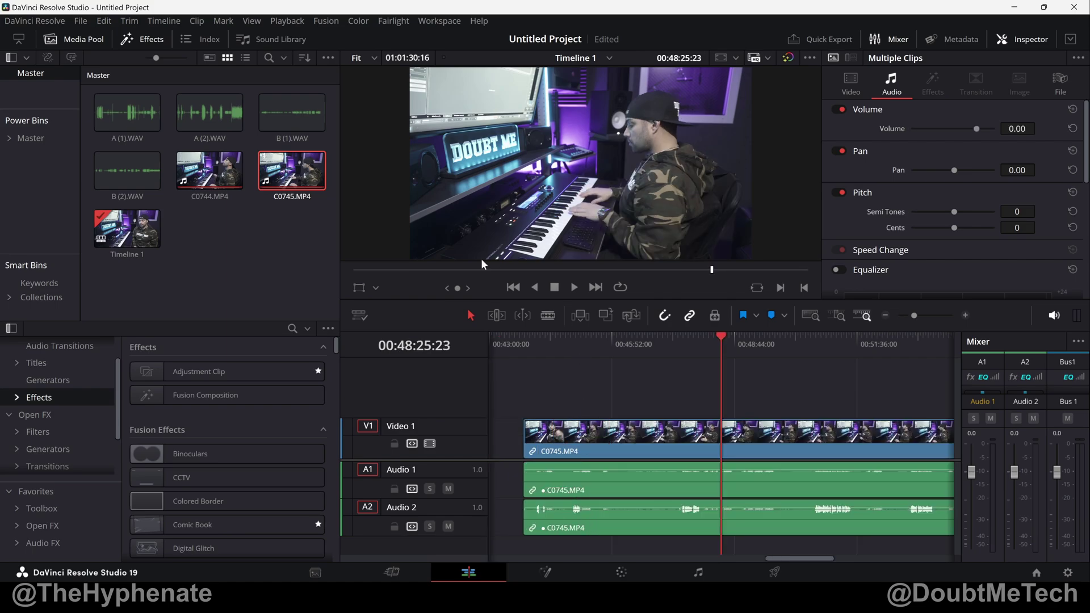